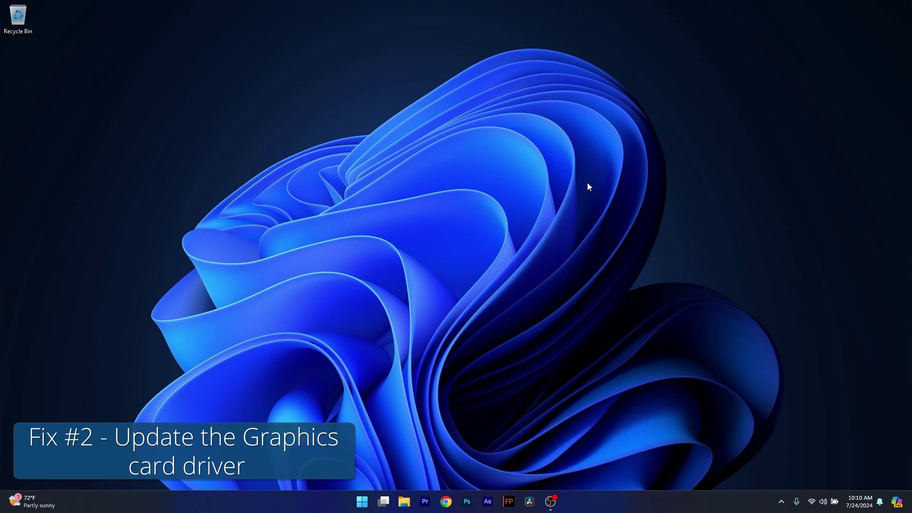
Open Device Manager and start Update driver for the NVIDIA GeForce RTX 4070 Laptop GPU.
right_click(358, 504)
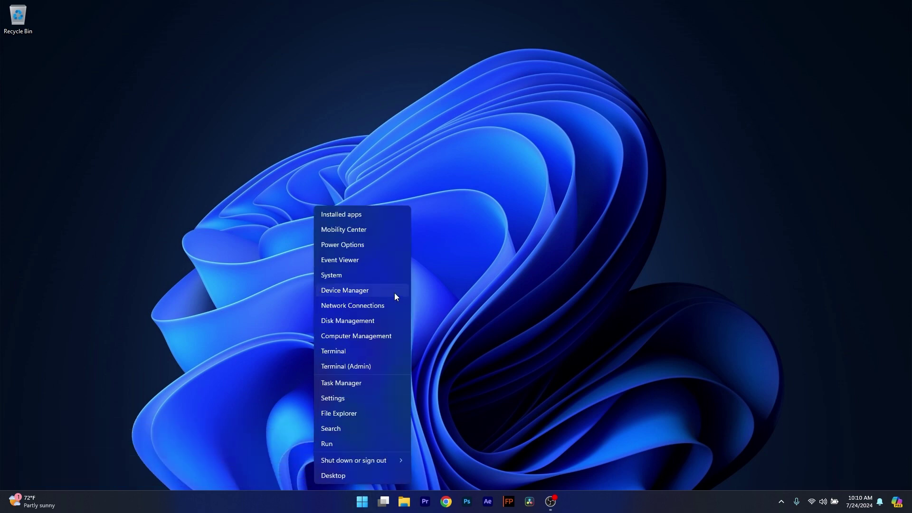
click(395, 295)
drag(212, 38, 426, 121)
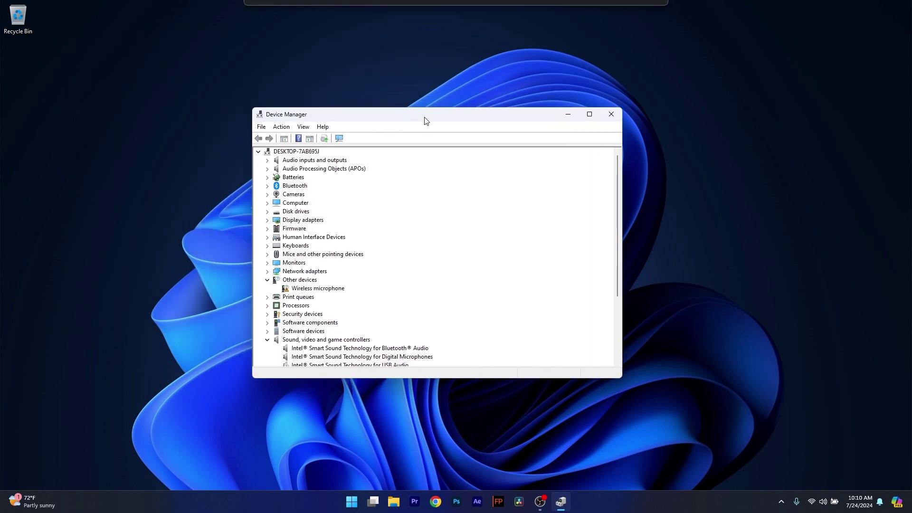
click(267, 221)
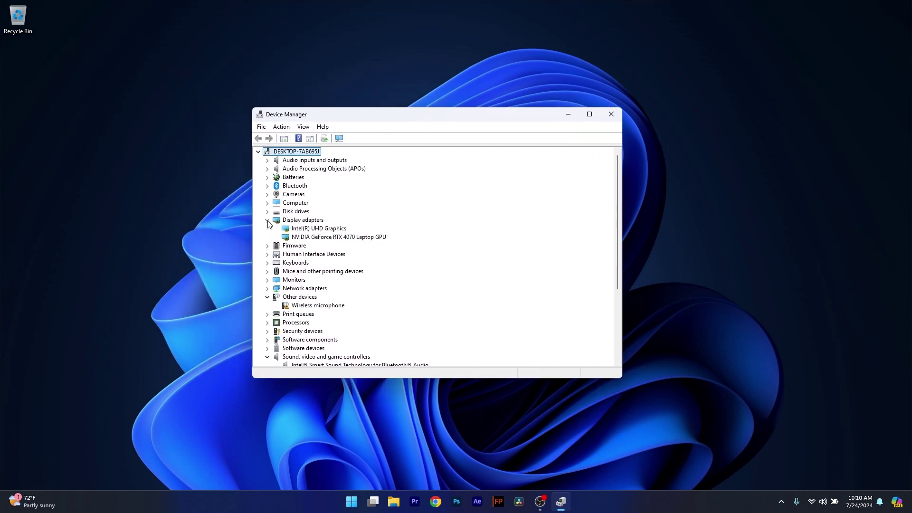
click(338, 238)
right_click(337, 237)
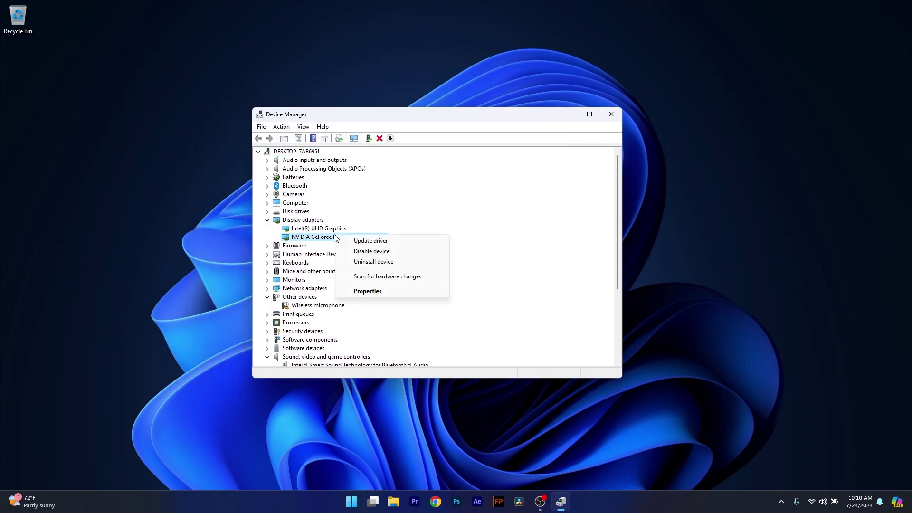
click(411, 245)
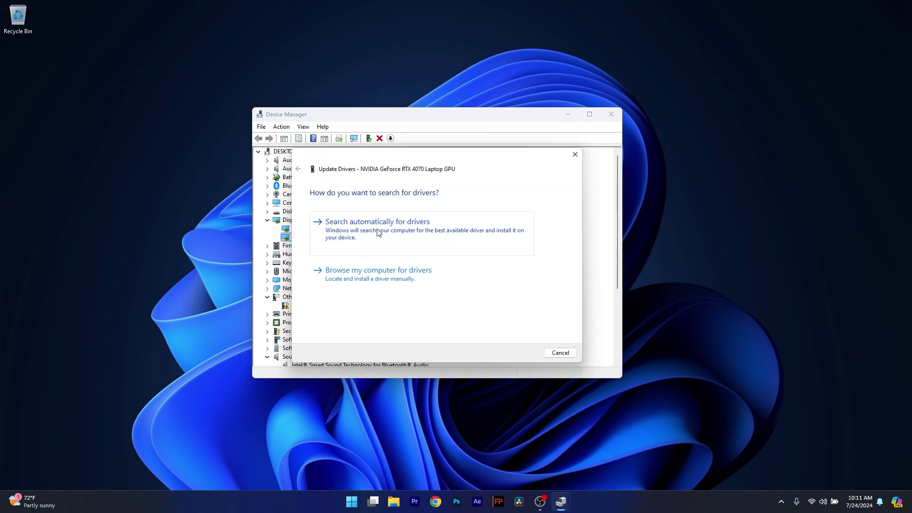
Let the wizard search automatically for a newer NVIDIA GeForce RTX 4070 driver.
click(405, 232)
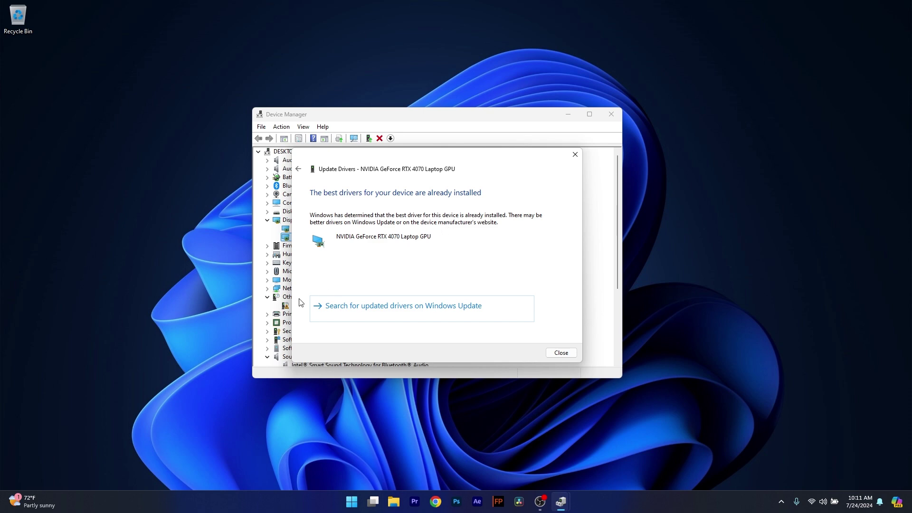
Check Windows Update for updated drivers, then close Settings and Device Manager.
click(413, 306)
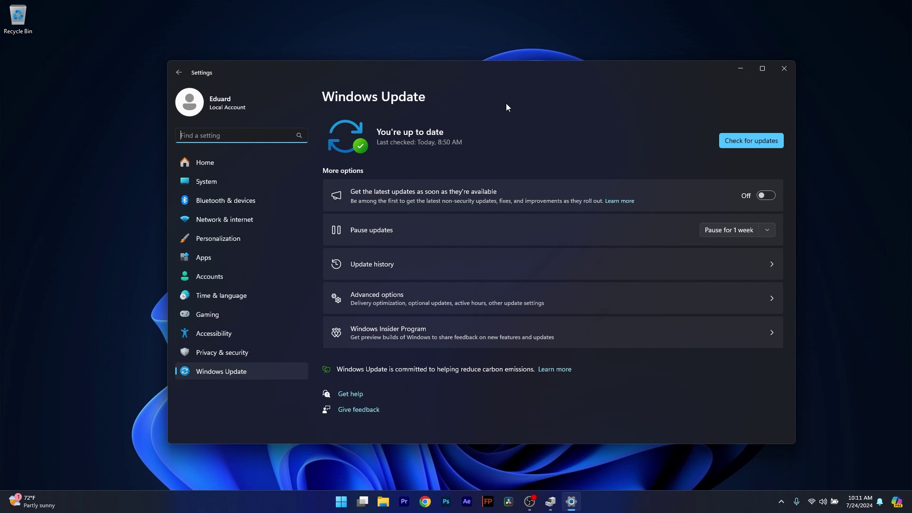
drag(522, 72, 482, 64)
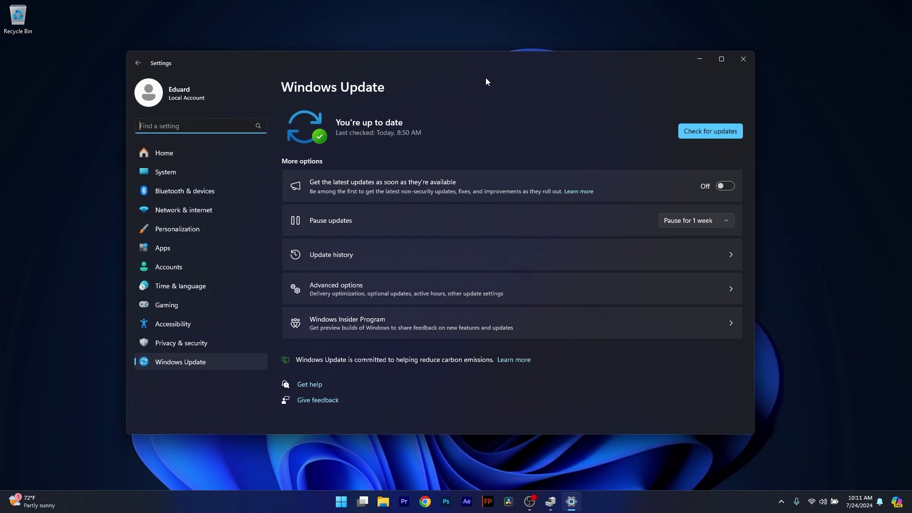
click(749, 61)
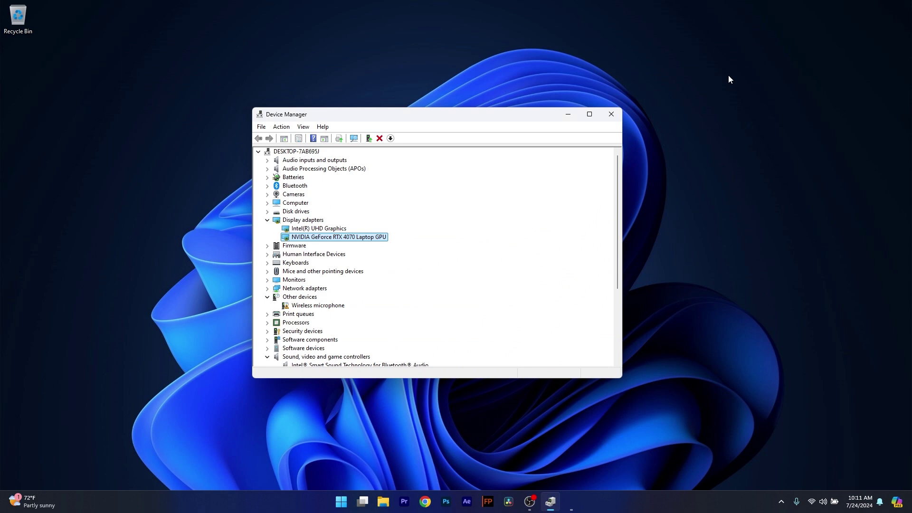
click(614, 115)
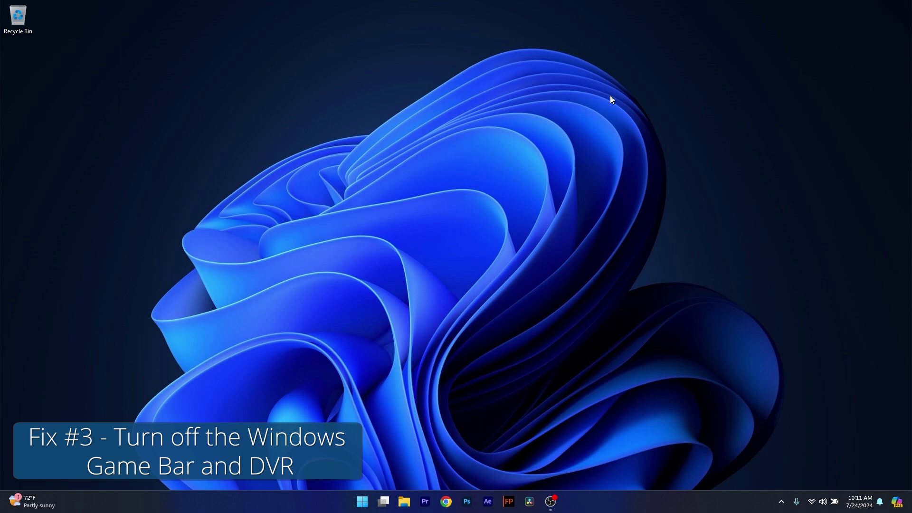
In Settings' Gaming > Game Bar page, turn off 'Allow your controller to open Game Bar'.
click(362, 502)
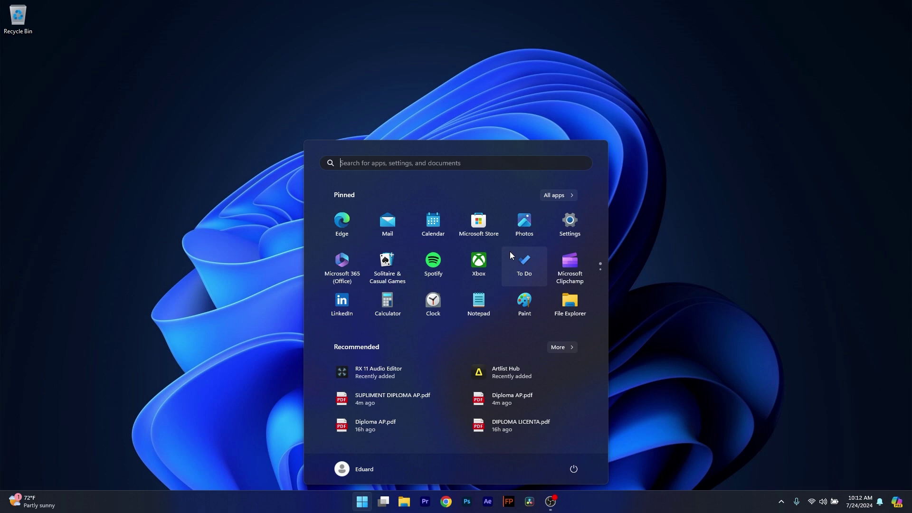
click(566, 226)
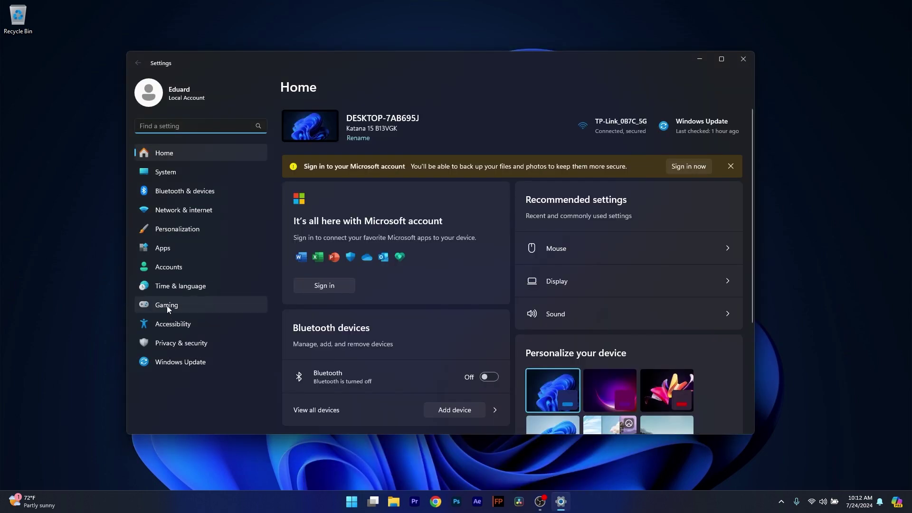
click(167, 306)
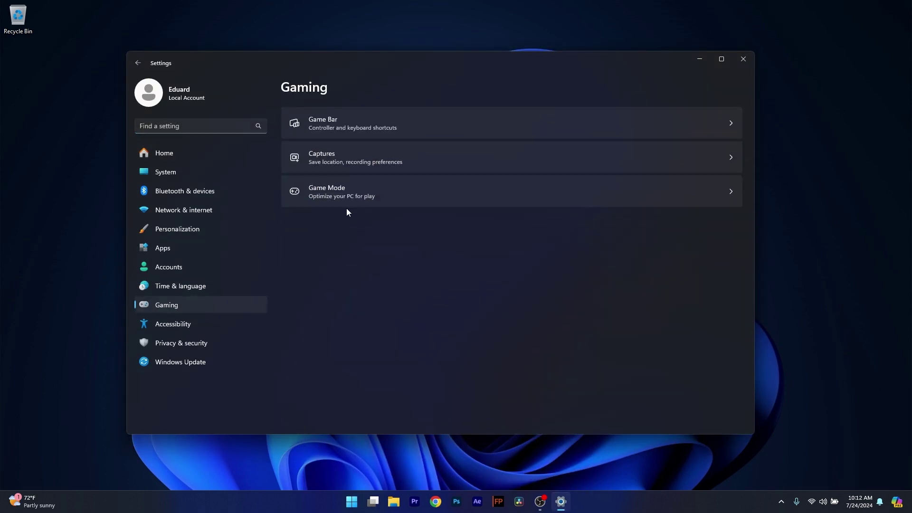
click(547, 123)
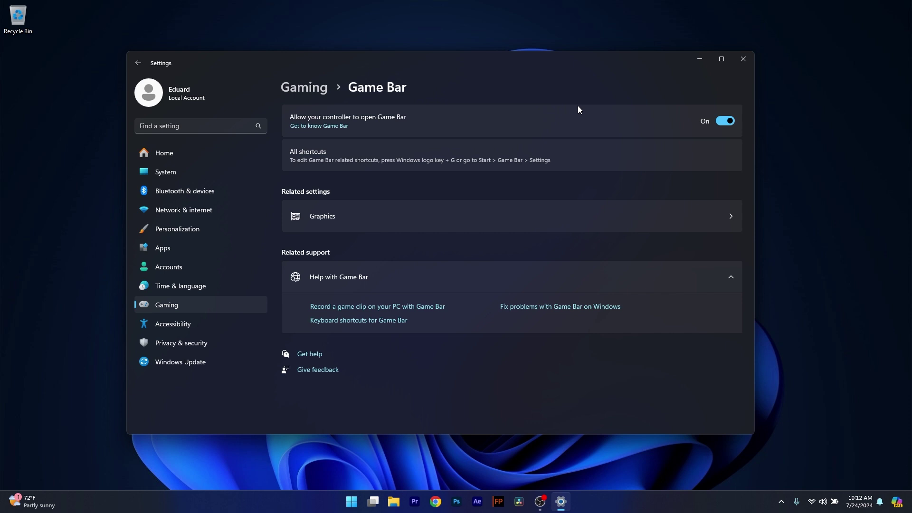
click(686, 120)
Confirm 'Record what happened' is Off on the Gaming > Captures page, then close Settings.
click(138, 62)
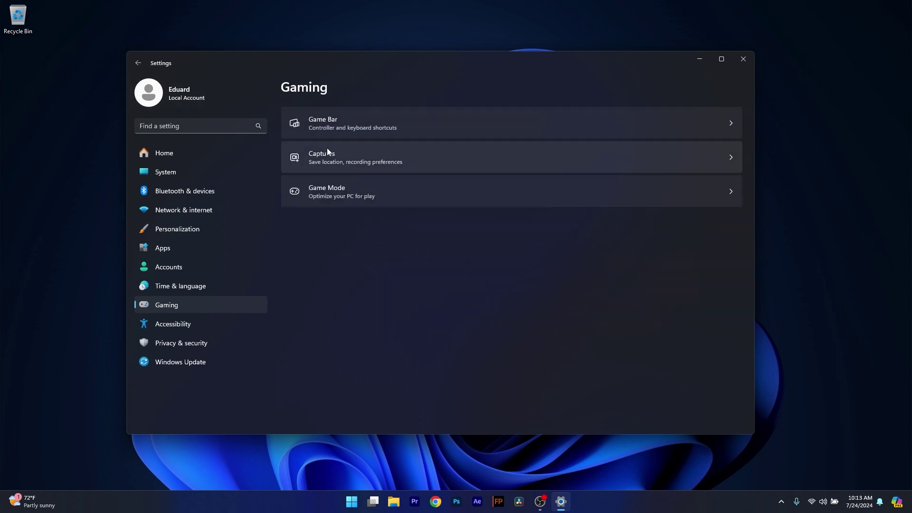
click(488, 162)
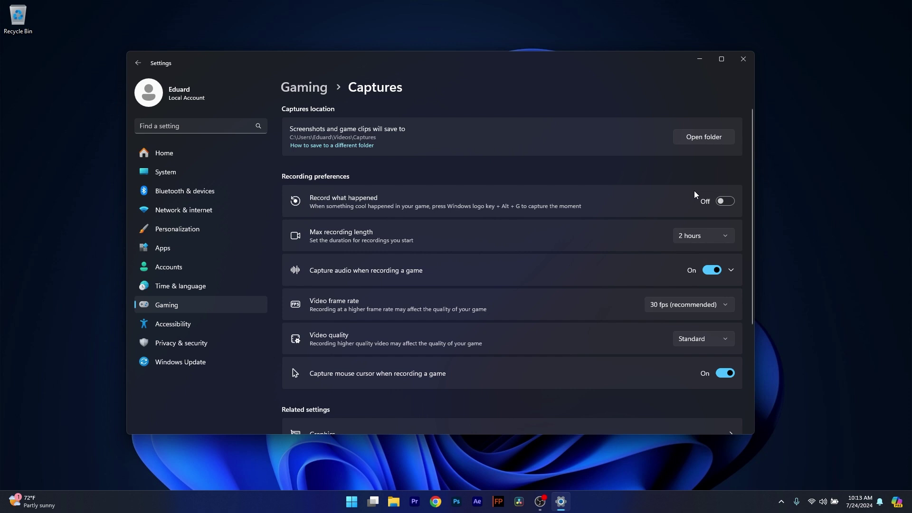
click(743, 59)
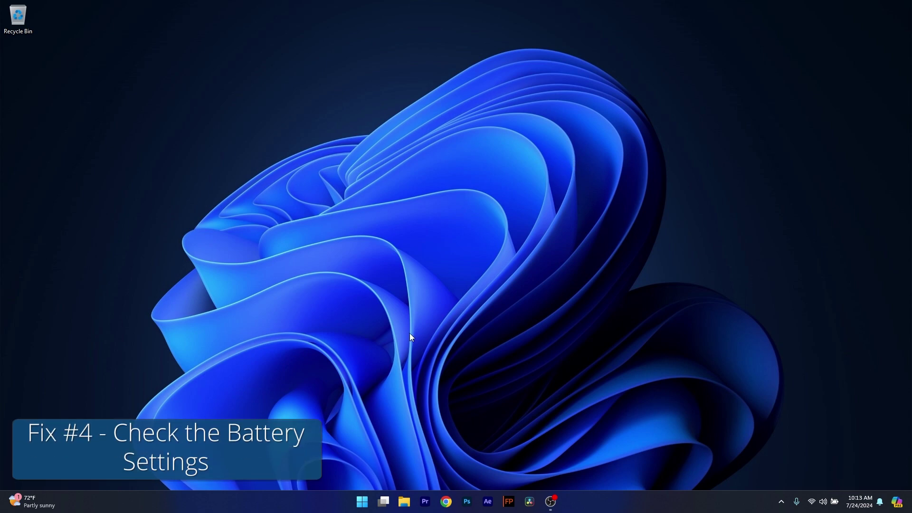
Set Power mode to Best performance under System > Power & battery, then close Settings.
click(362, 501)
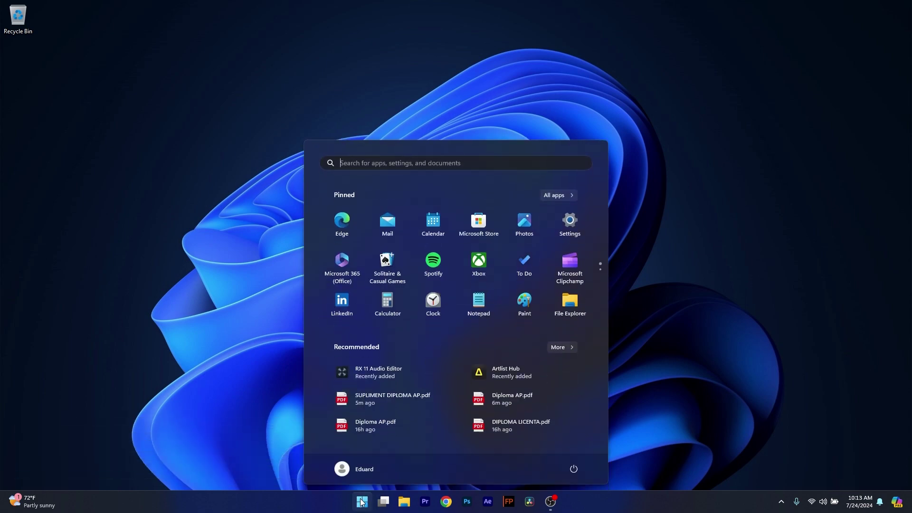
click(568, 224)
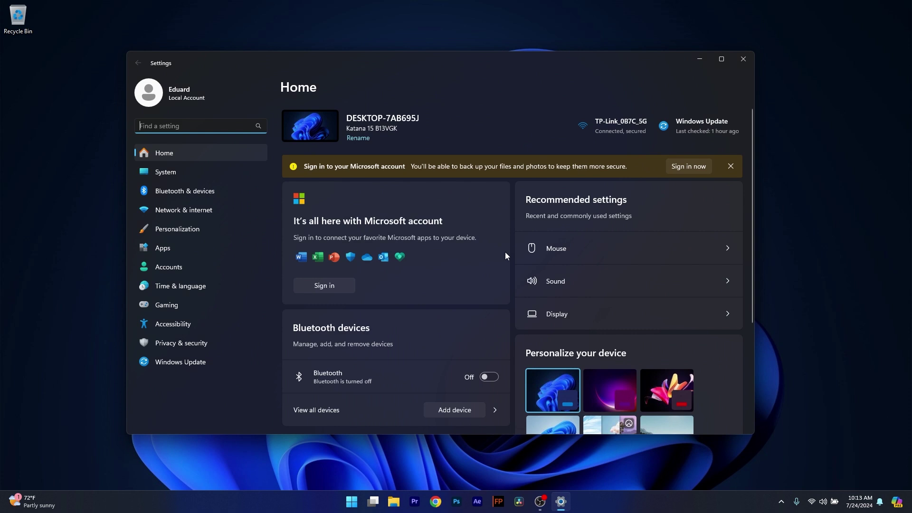
click(158, 171)
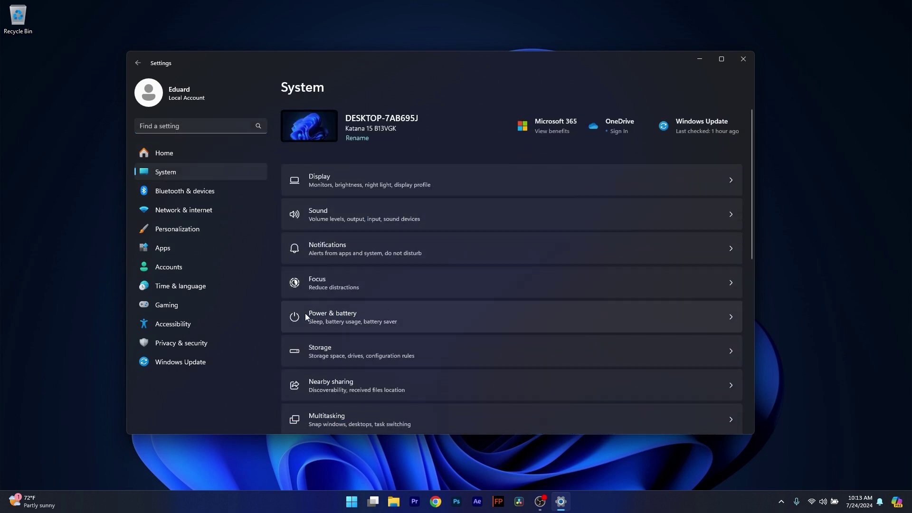
click(451, 316)
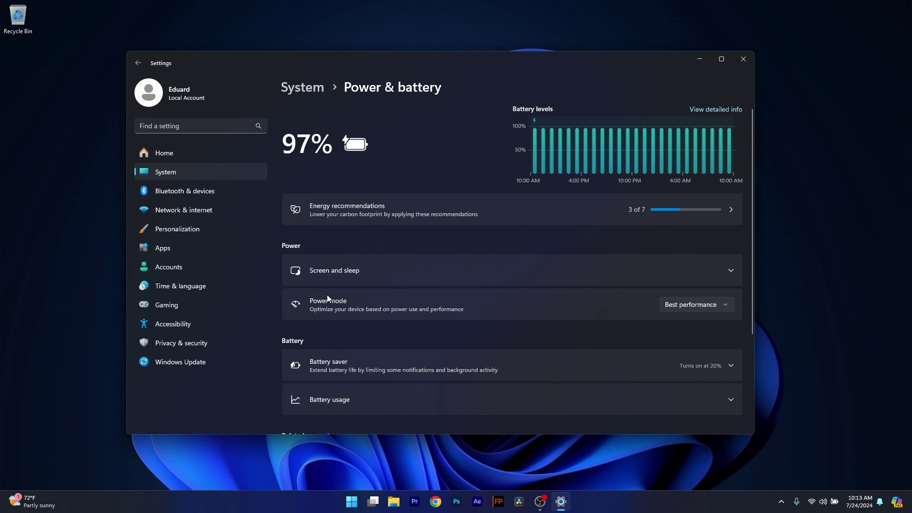
click(729, 308)
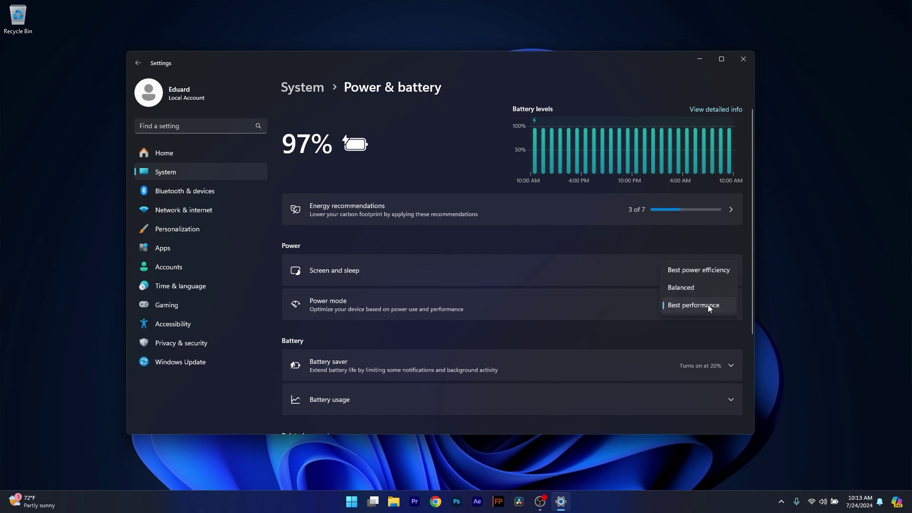
click(709, 307)
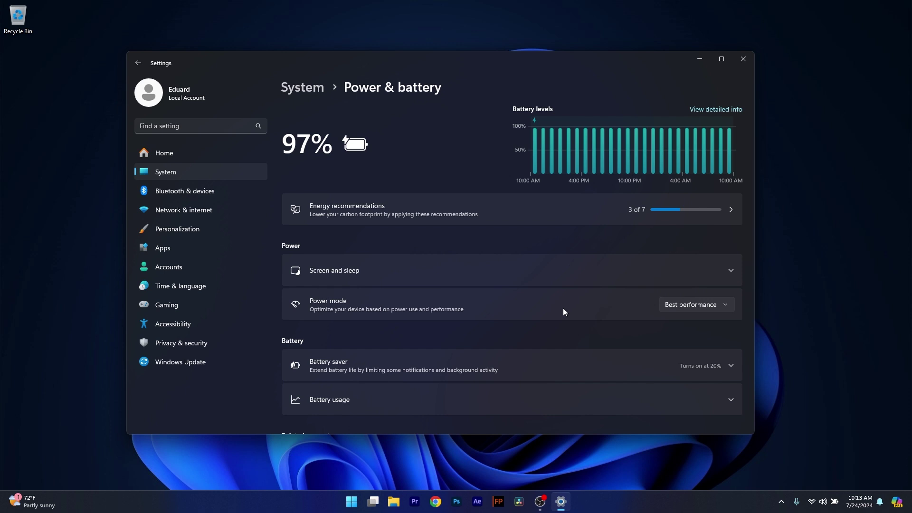
click(708, 305)
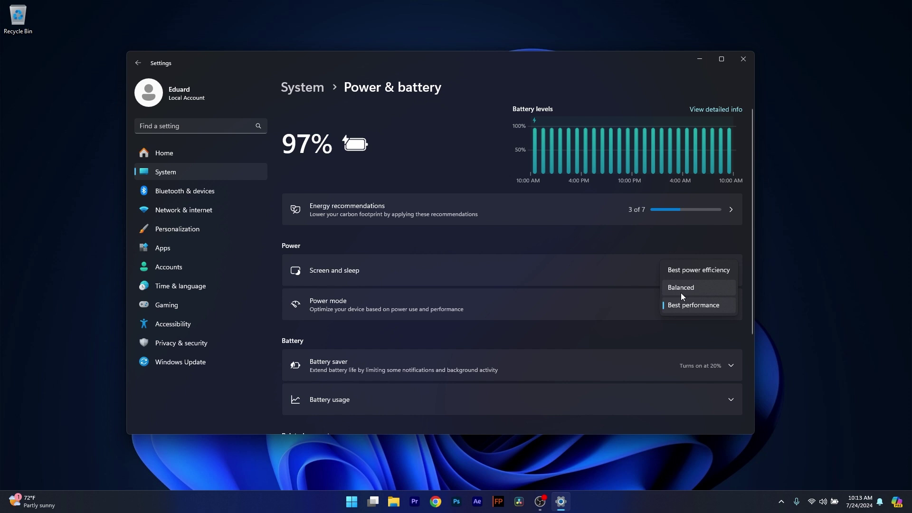
click(491, 318)
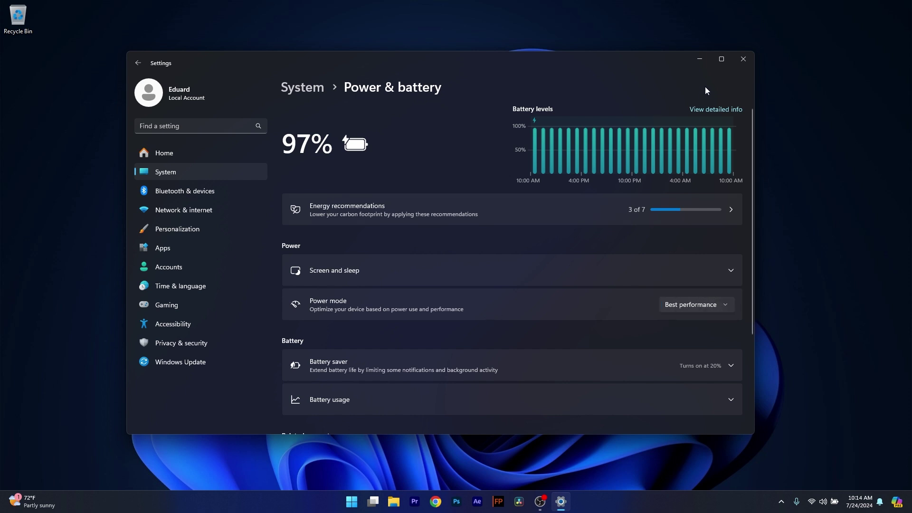
click(744, 63)
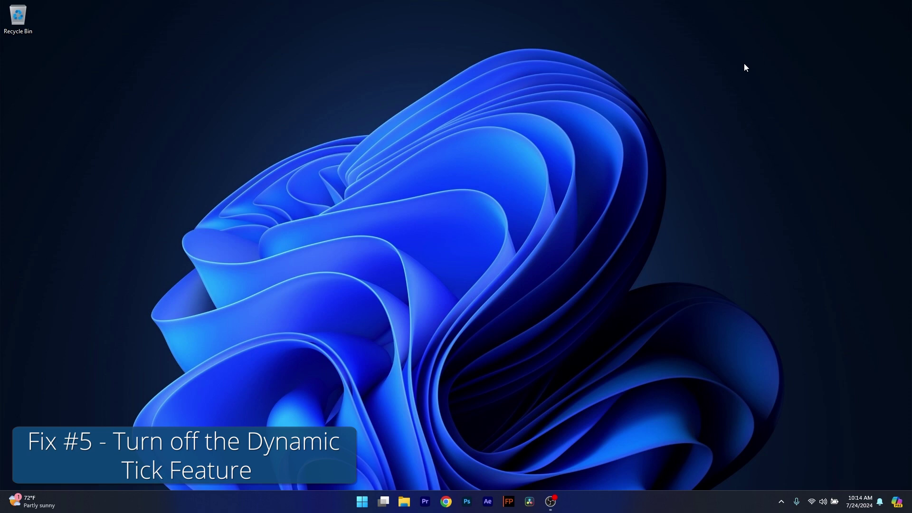
right_click(362, 501)
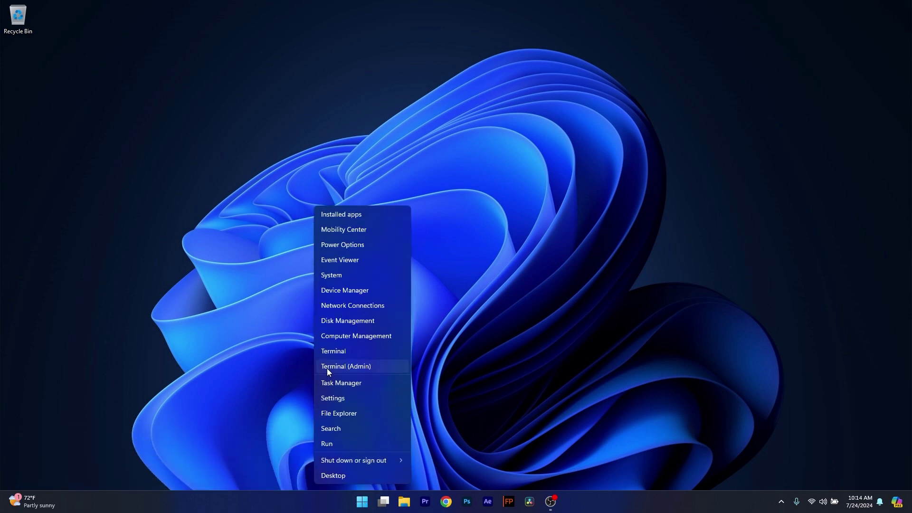
click(353, 366)
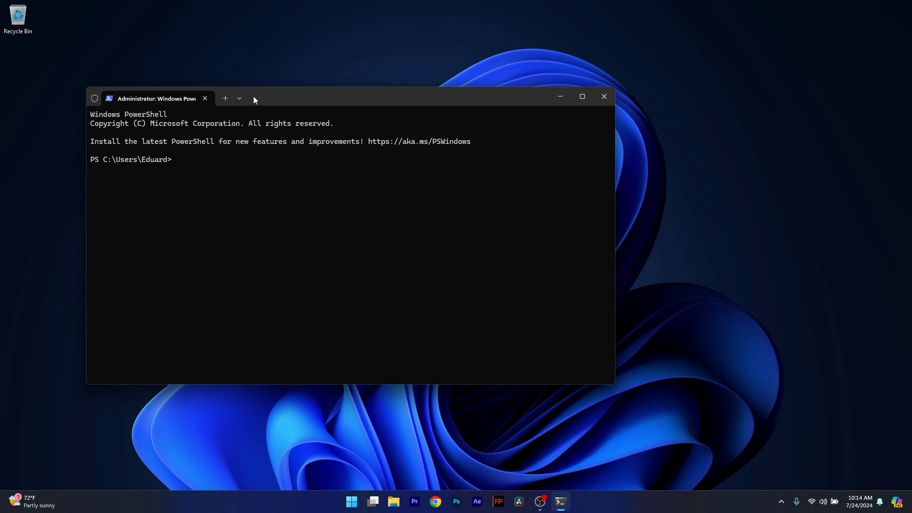
drag(253, 96, 356, 96)
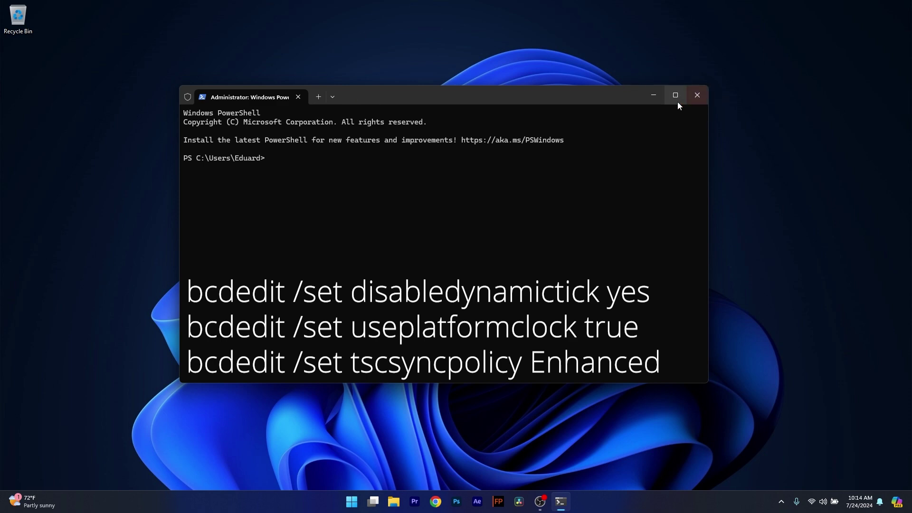
click(699, 96)
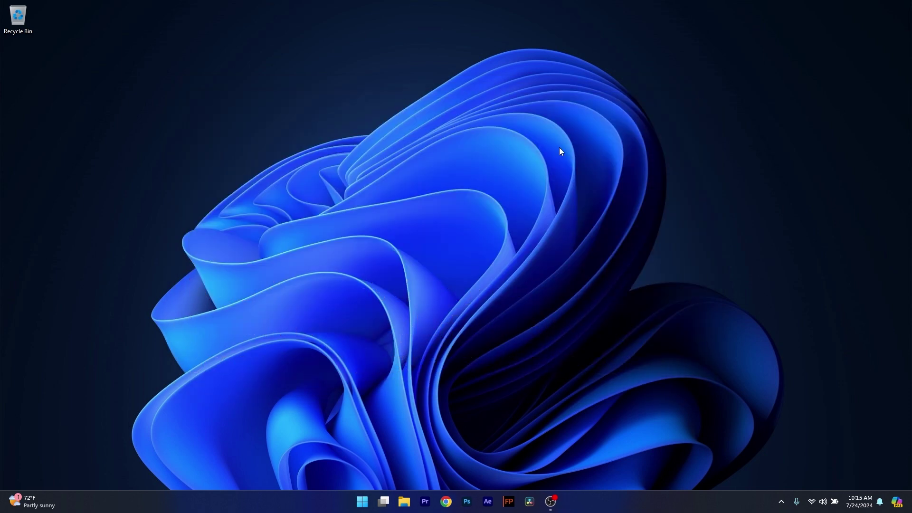